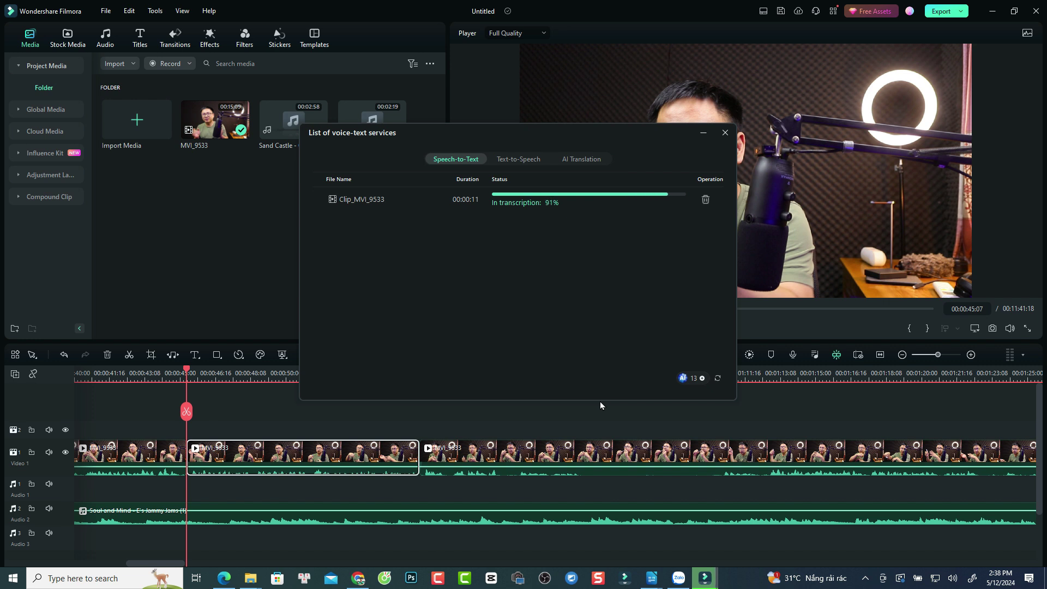
Check the other voice-text service job lists, then close the voice-text services window.
click(518, 159)
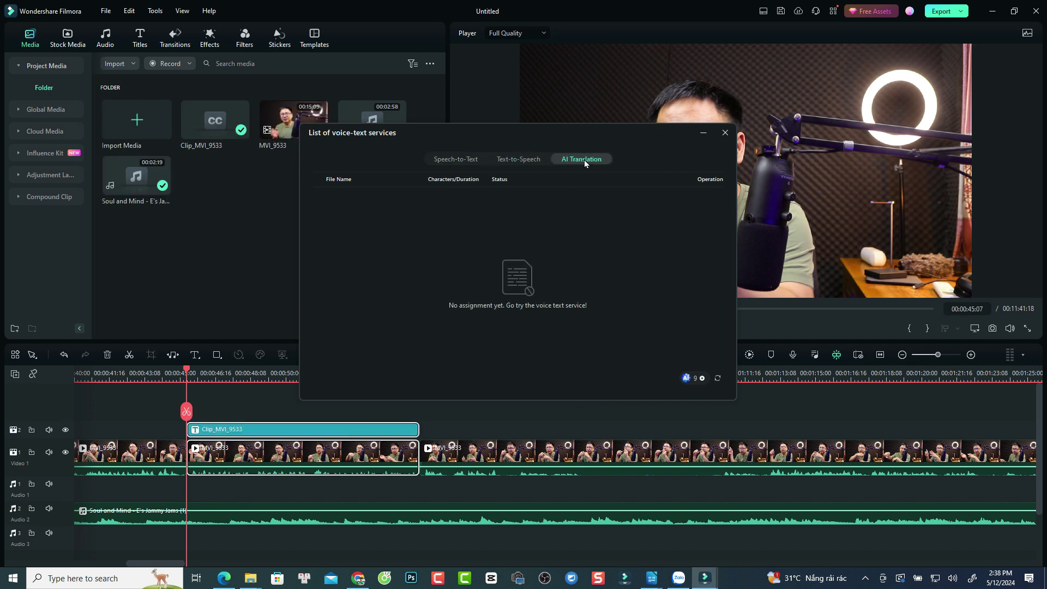
click(724, 133)
Play the clip to preview the subtitles, then move the playhead back to 00:02:07:11.
click(350, 401)
key(space)
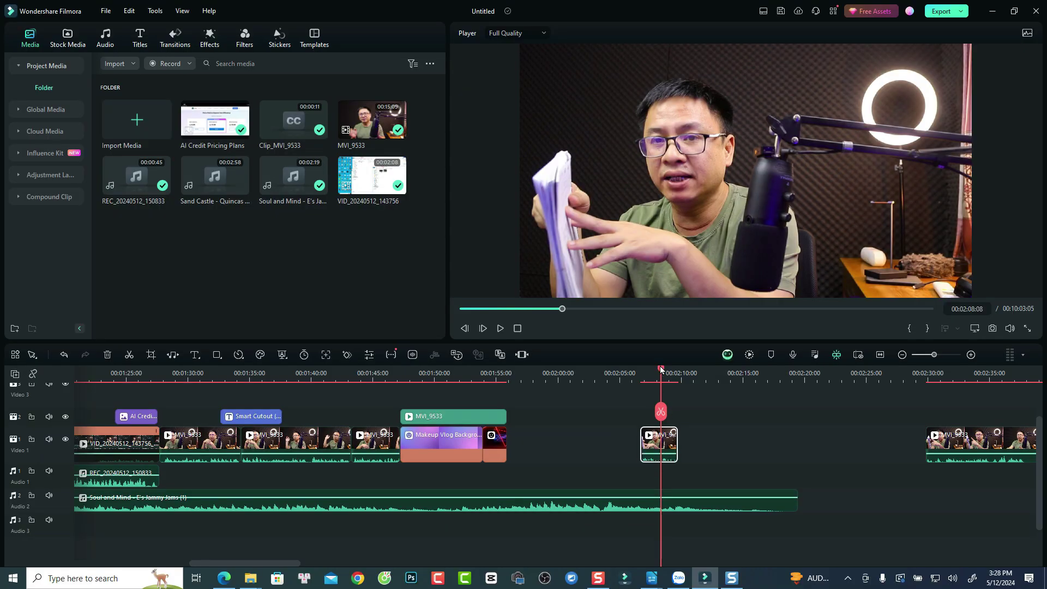
drag(662, 375, 650, 374)
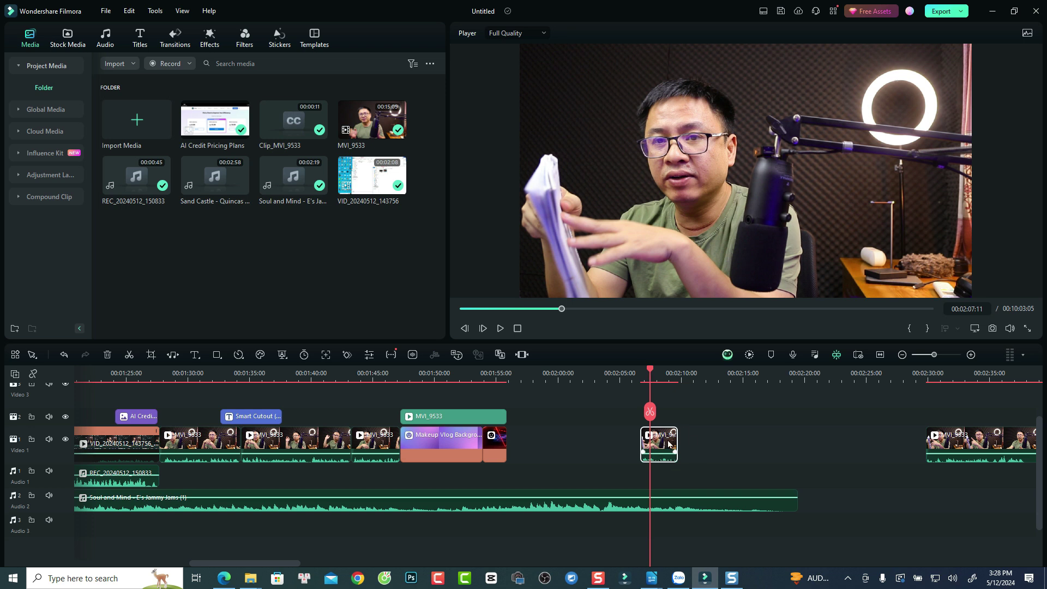
Open AI Matting's Smart Cutout and brush the speaker's face, hand and microphone to keep.
click(283, 356)
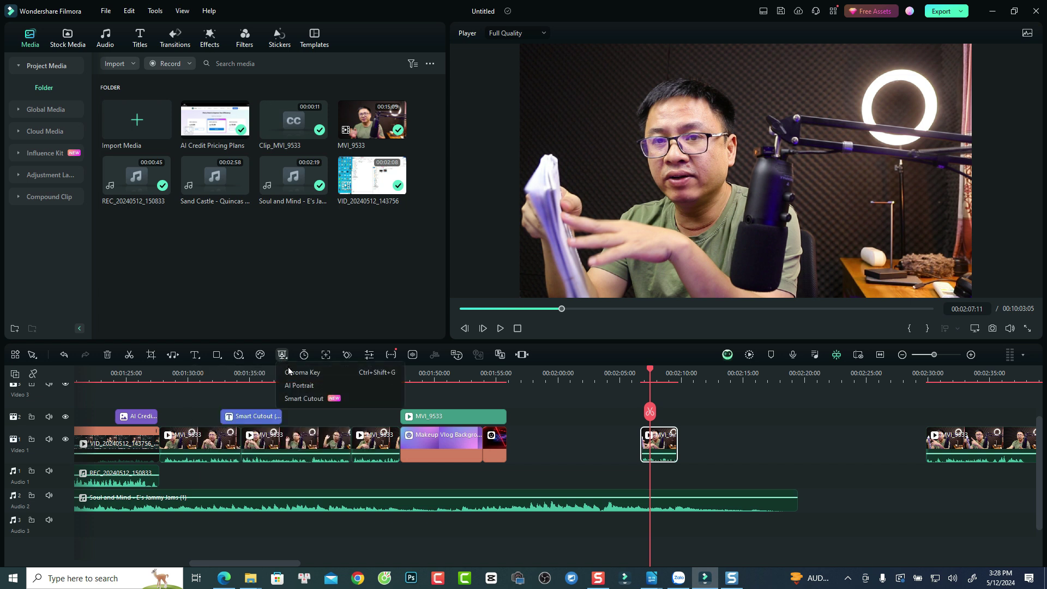
click(304, 398)
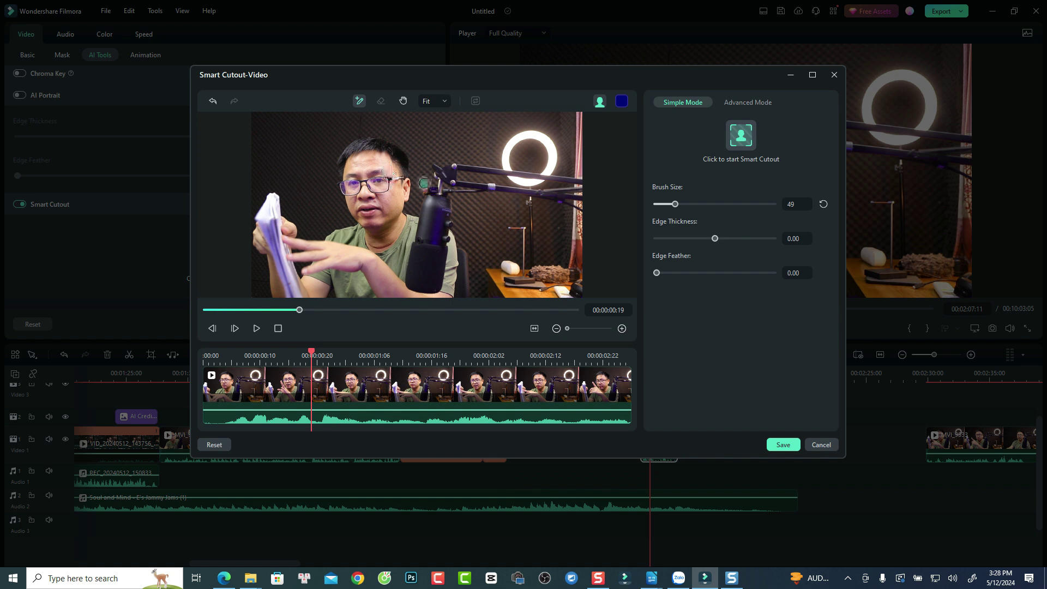
mouse_move(371, 164)
mouse_down()
mouse_move(370, 256)
mouse_move(338, 266)
mouse_up()
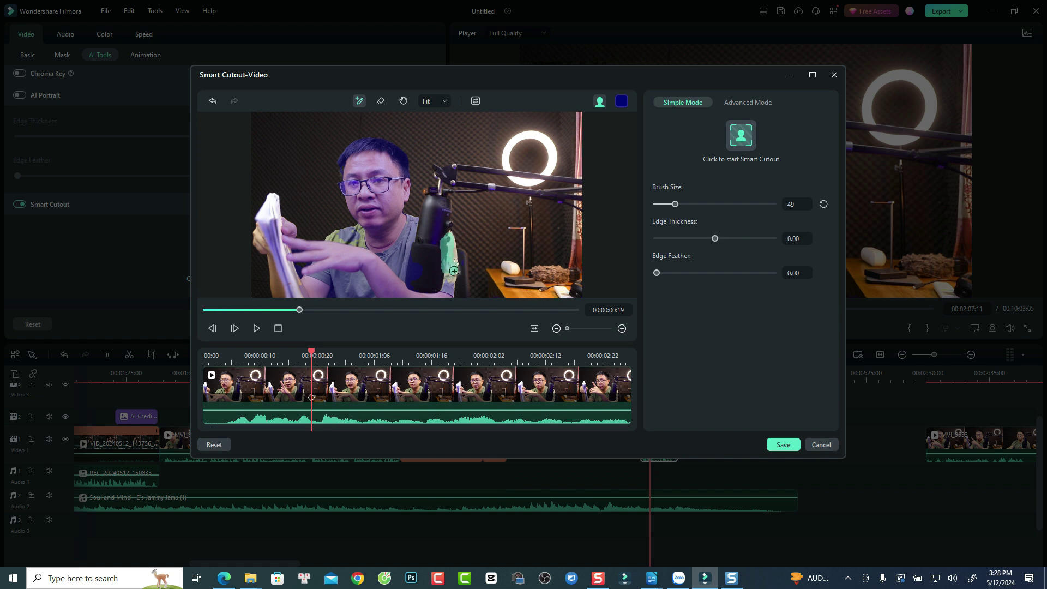
drag(428, 224, 425, 222)
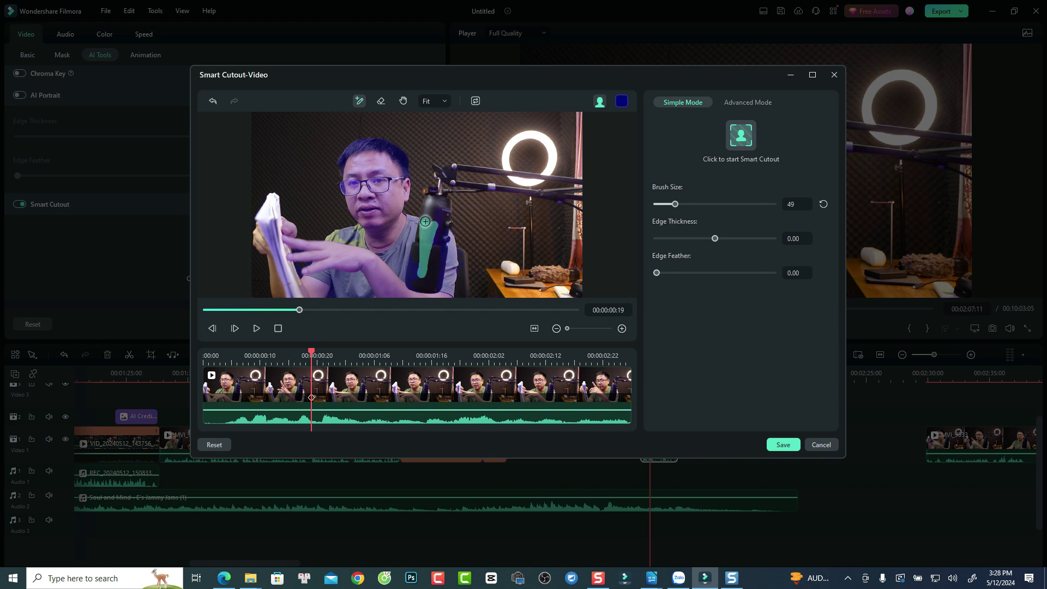
drag(447, 177, 434, 271)
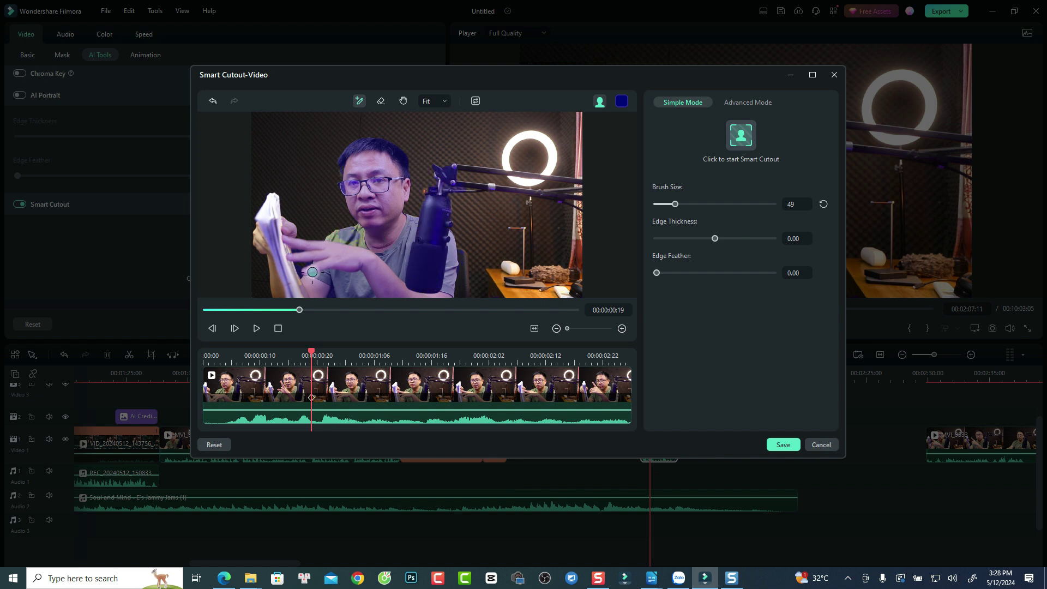
Add the held paper and mic boom arm to the kept area and erase the light-stand pole.
drag(289, 281, 269, 234)
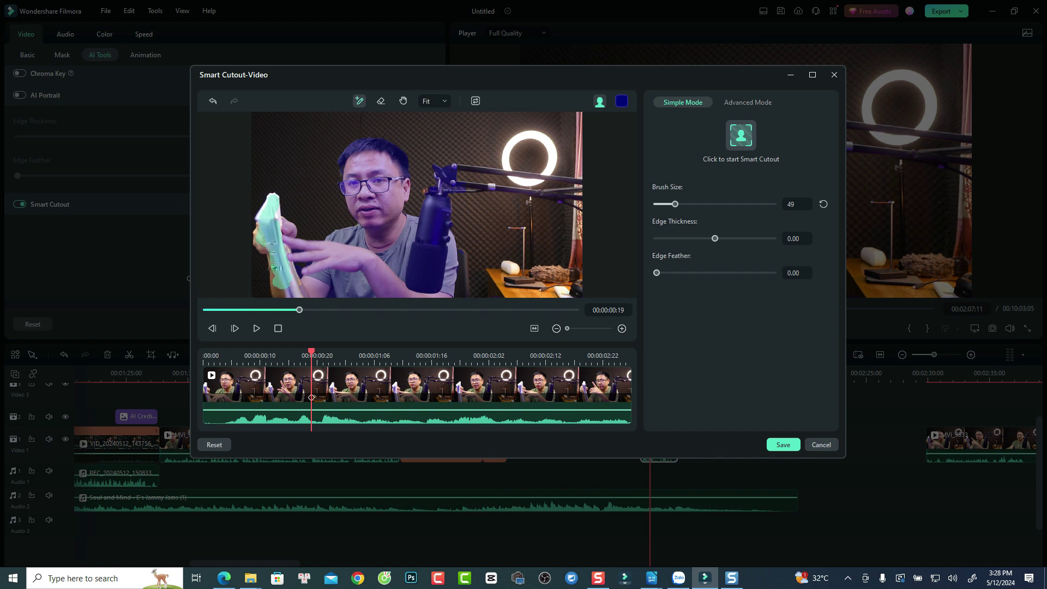
drag(299, 288, 279, 235)
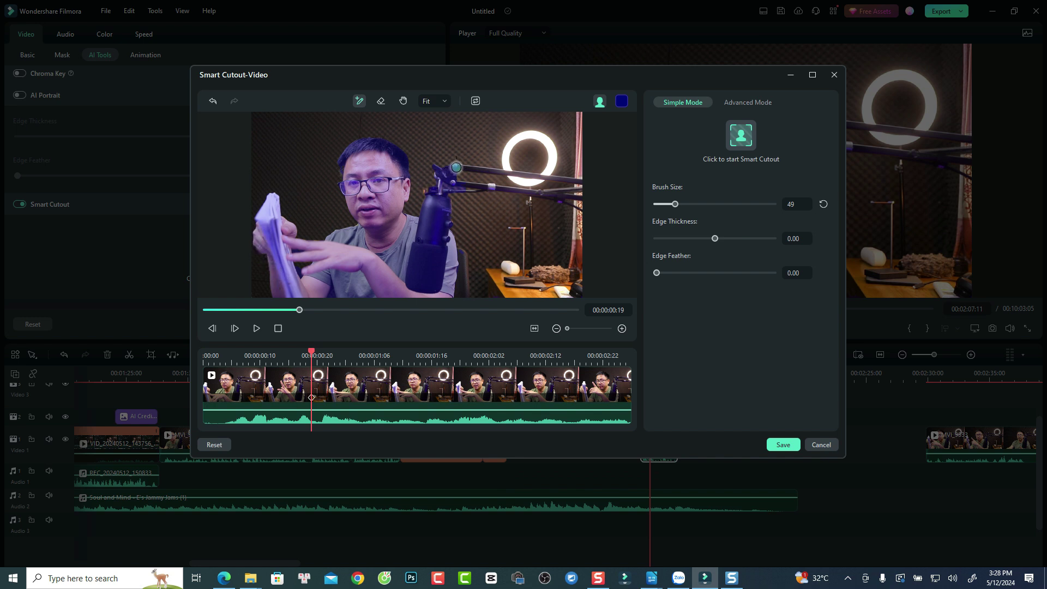
drag(467, 169, 575, 177)
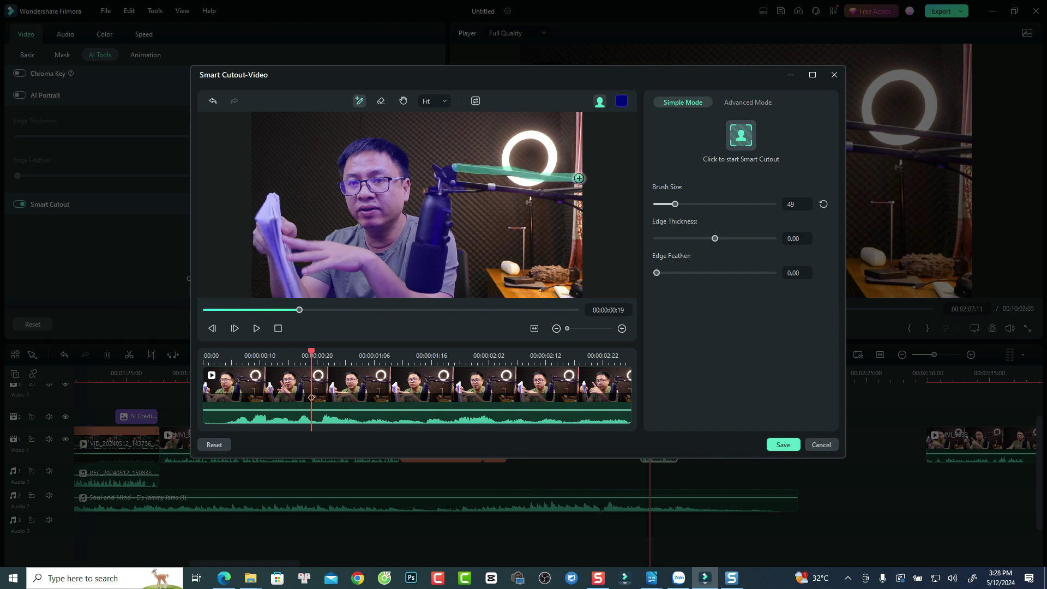
drag(456, 187, 590, 197)
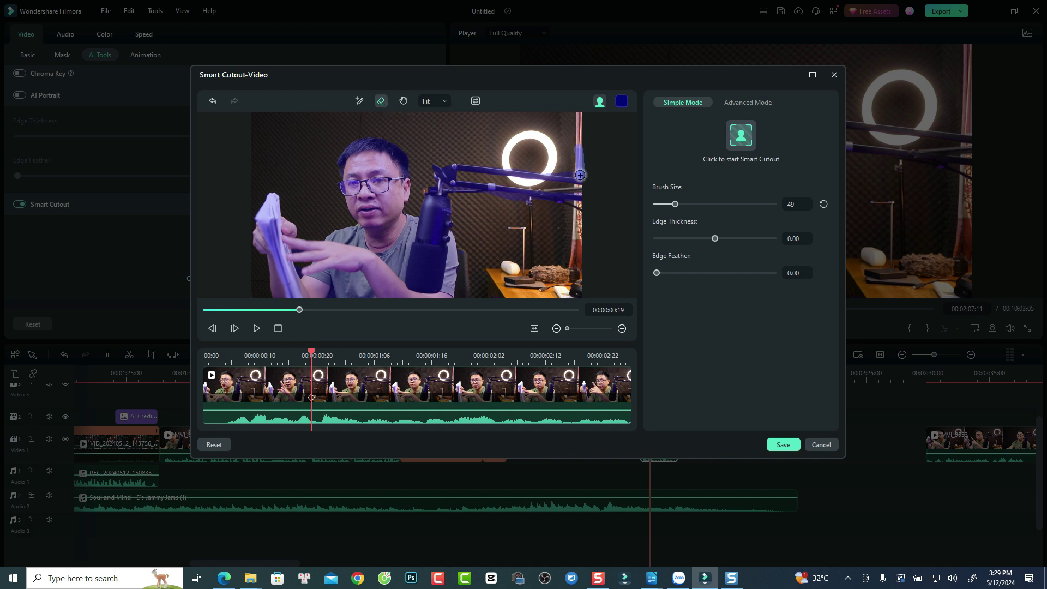
mouse_move(579, 163)
mouse_down()
mouse_move(605, 172)
mouse_move(579, 172)
mouse_up()
Preview the cutout over a transparency grid, track it through the clip, and save it.
click(600, 102)
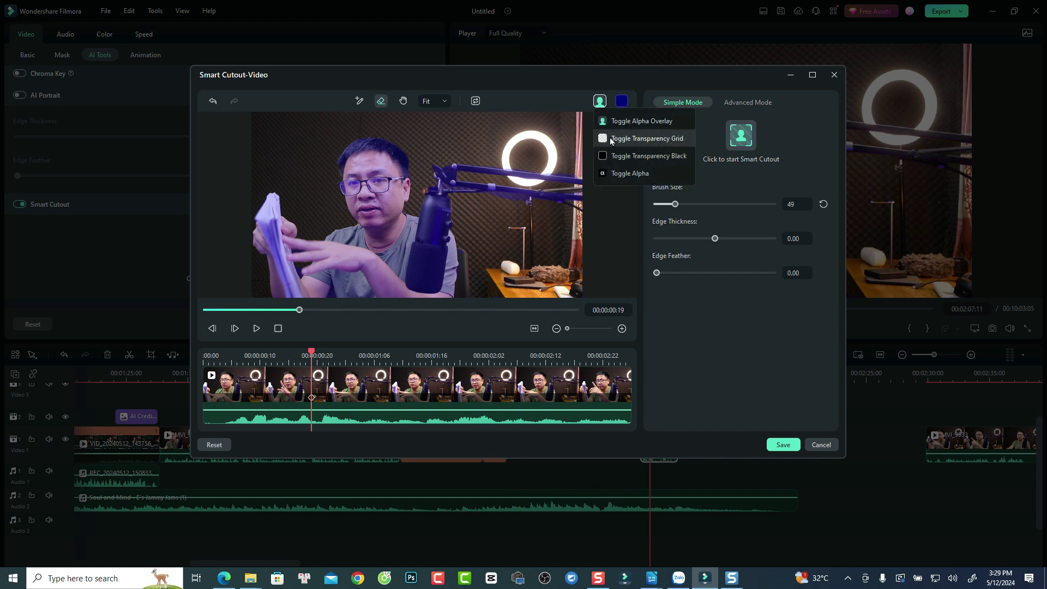
click(614, 141)
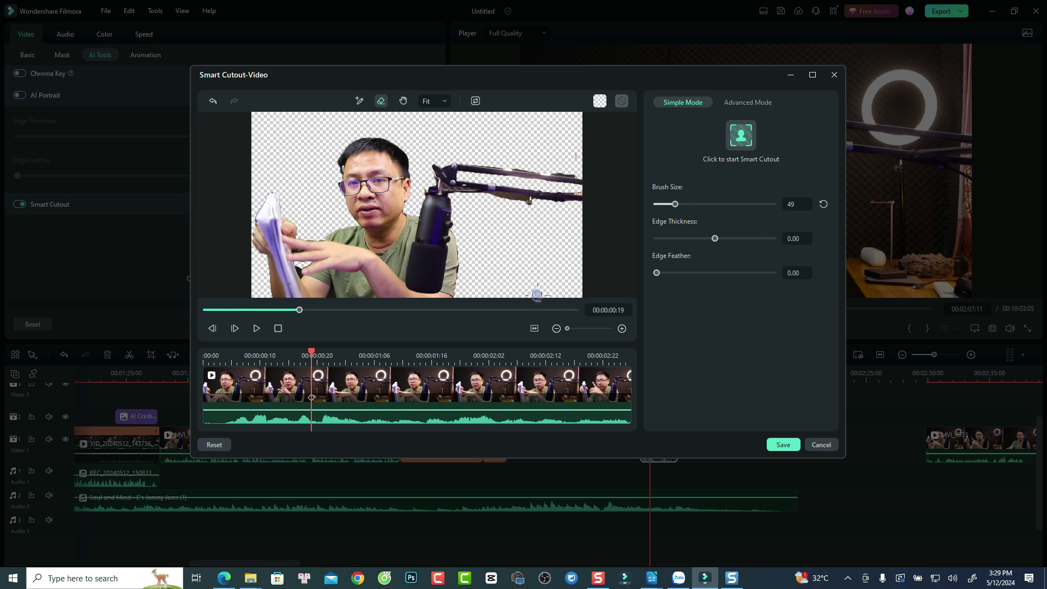
click(740, 136)
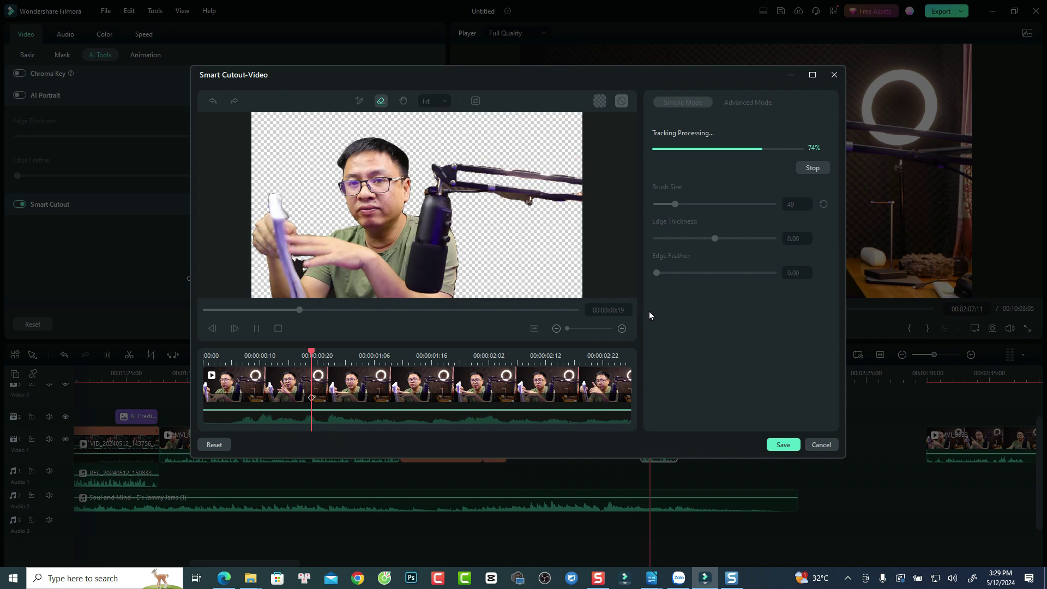
click(781, 445)
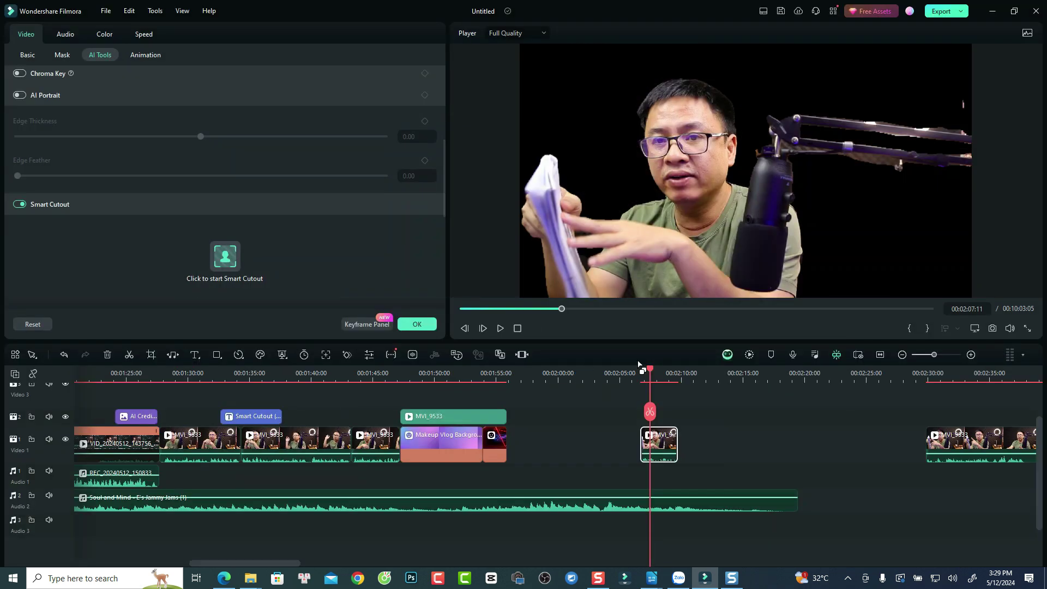
Replay the cutout from 00:02:06:13, then place the small image clip right before MVI_9533.
click(639, 374)
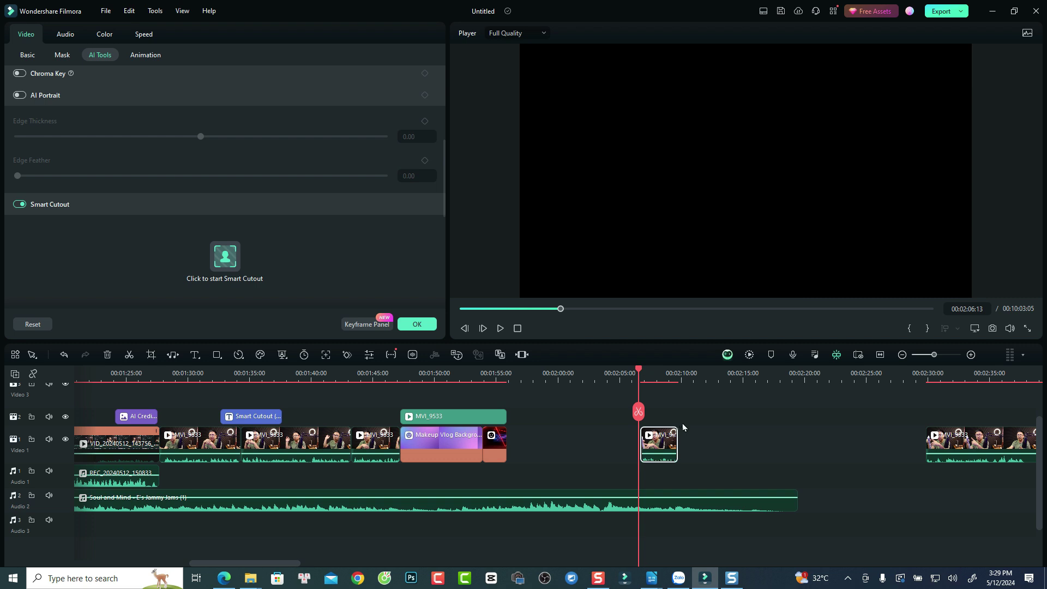
key(space)
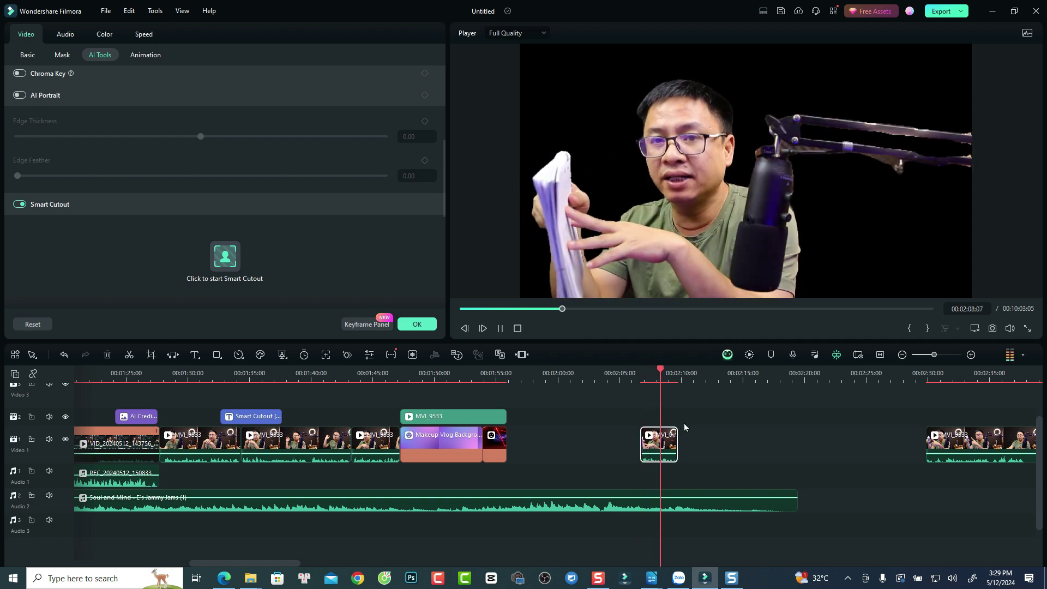
key(space)
drag(498, 453, 633, 415)
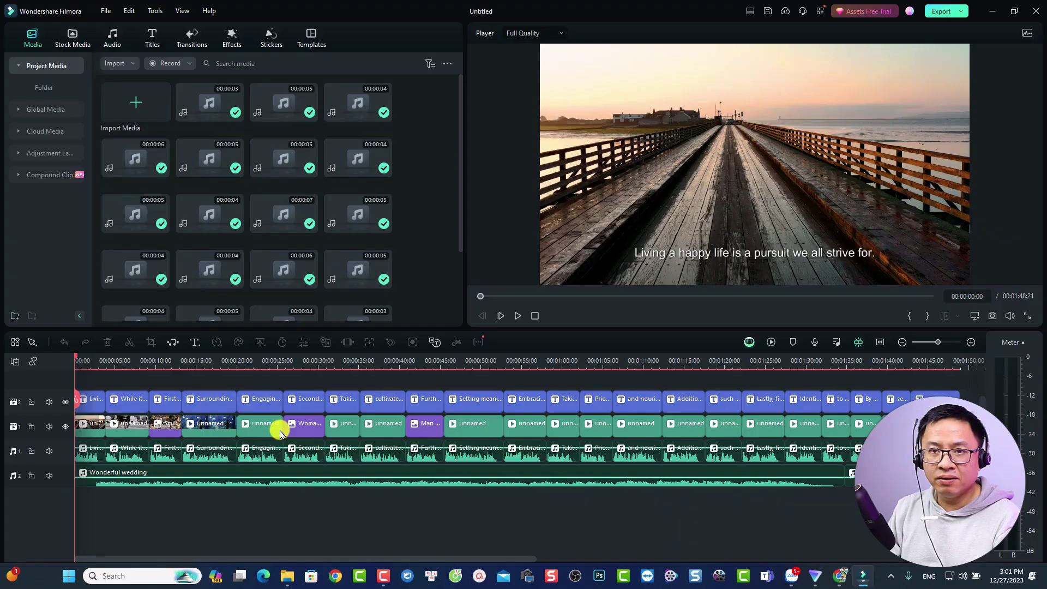
Select the first video clip and play the subtitled video in full-screen preview.
scroll(257, 514, up, 1)
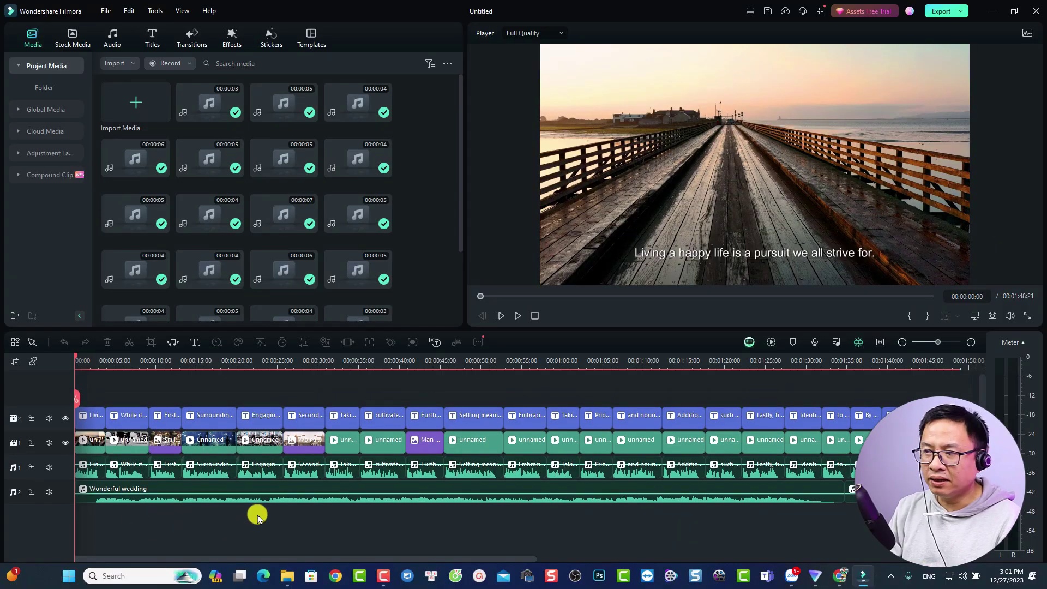
click(90, 443)
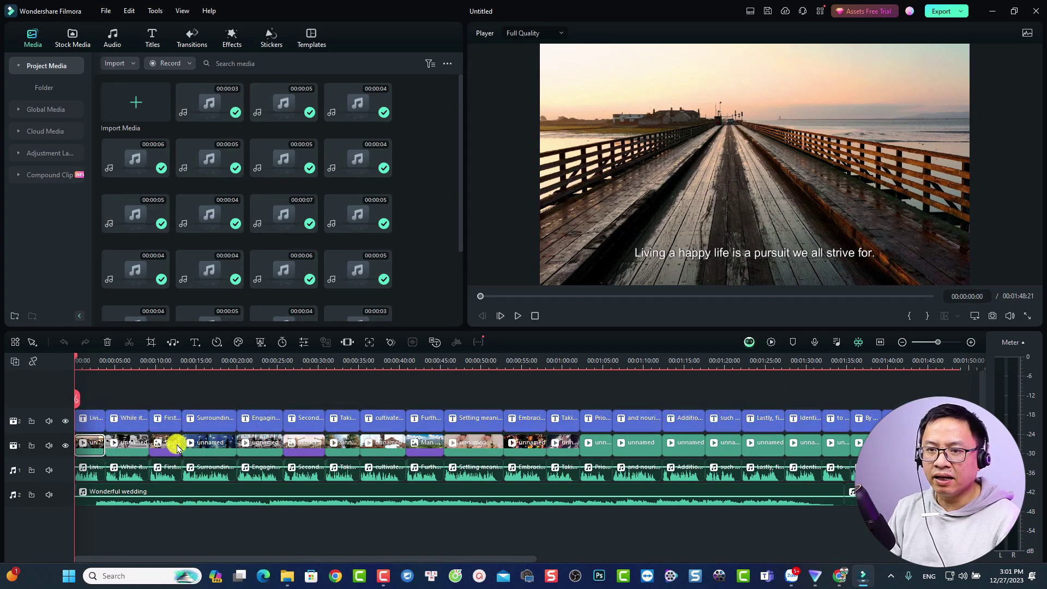
click(1027, 315)
click(50, 577)
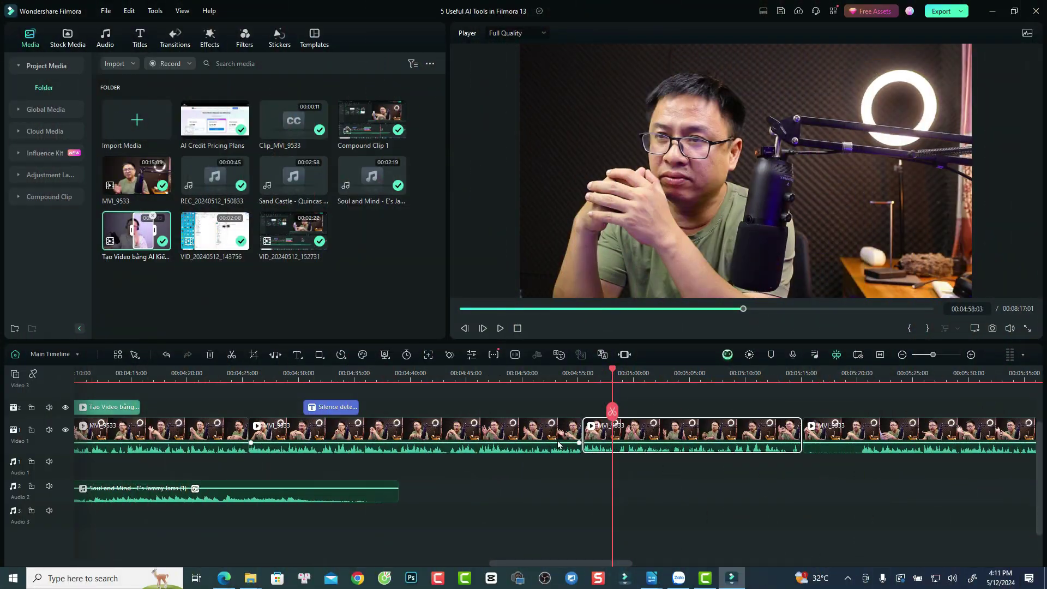
Launch Silence Detection on MVI_9533 via the clip's Smart Edit Tool menu.
right_click(619, 438)
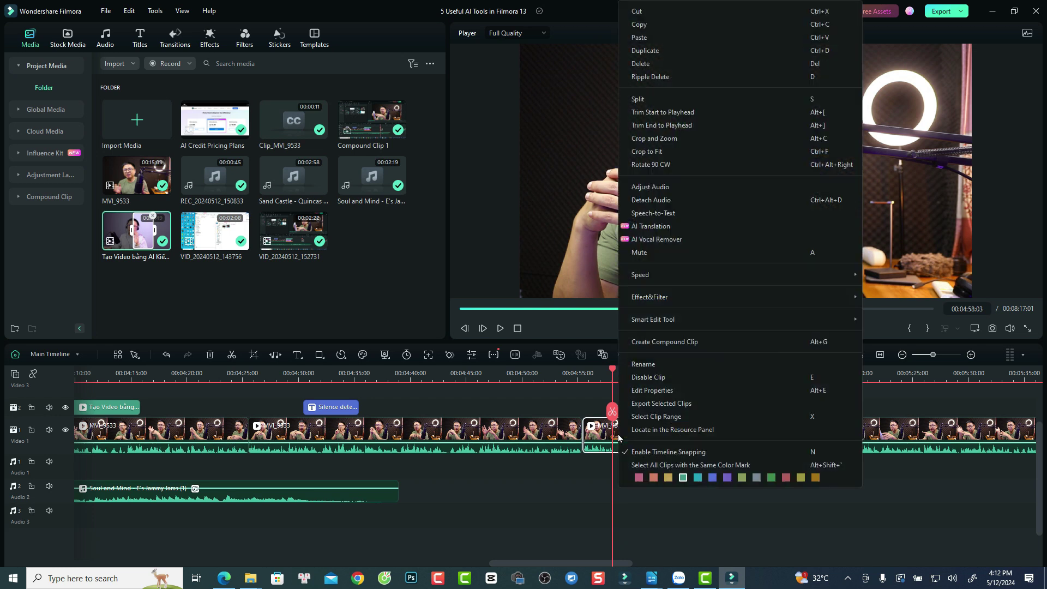
mouse_move(655, 325)
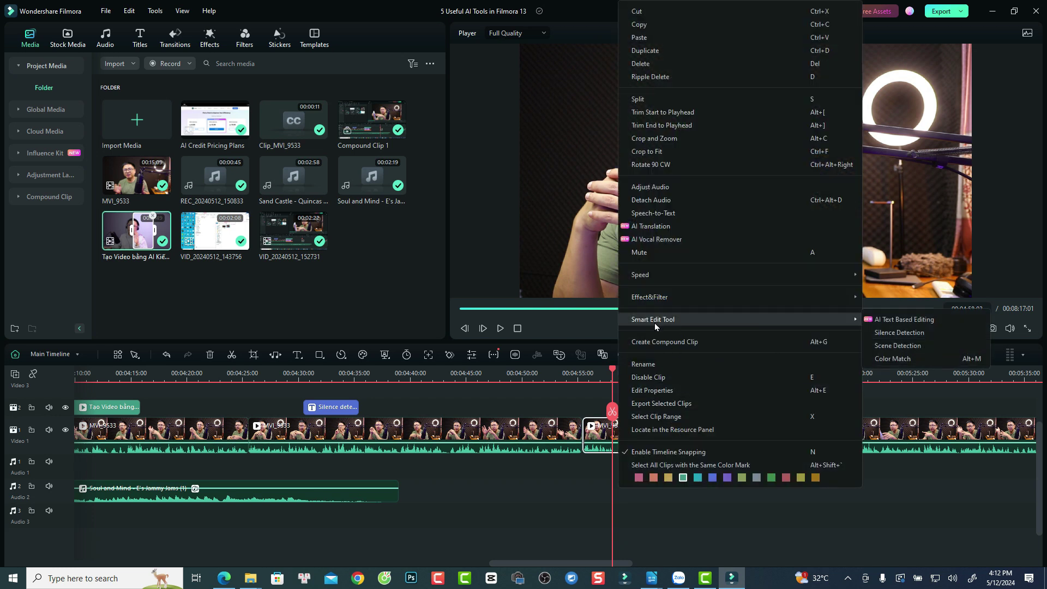
click(892, 334)
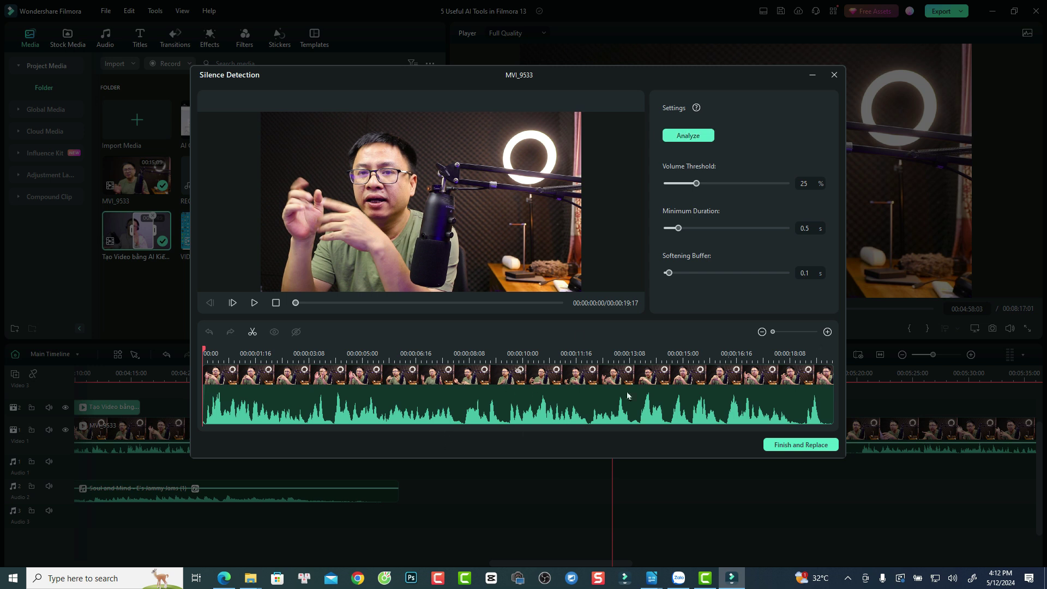
Analyze MVI_9533 for silent stretches and scrub the preview from 00:00:02:08 to review them.
click(688, 137)
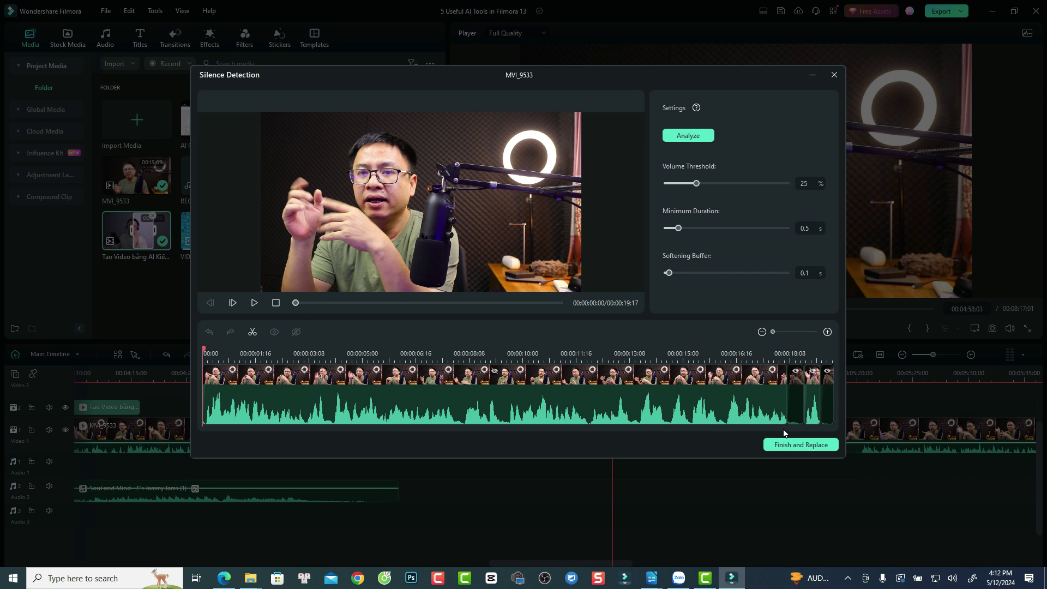
click(277, 360)
drag(279, 359, 470, 410)
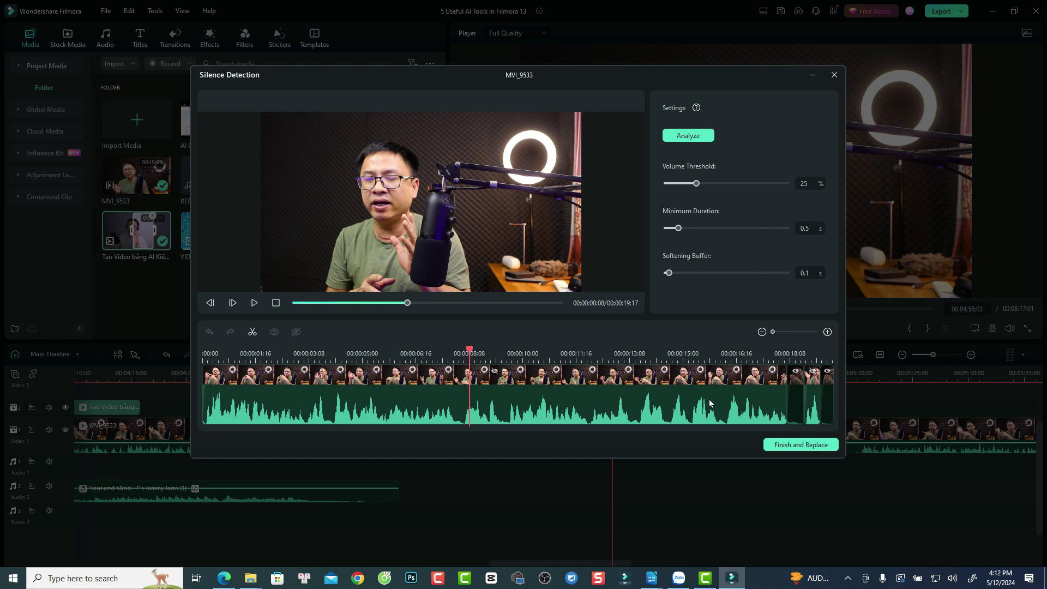
Hide the silent segment near 00:00:18:08 and close the Silence Detection window.
click(795, 375)
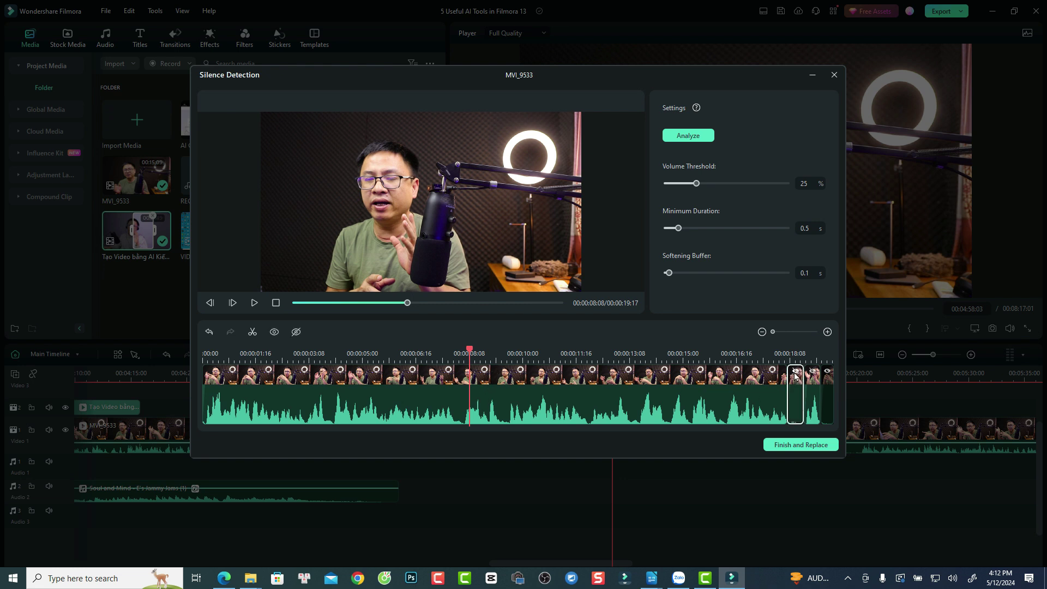
click(795, 374)
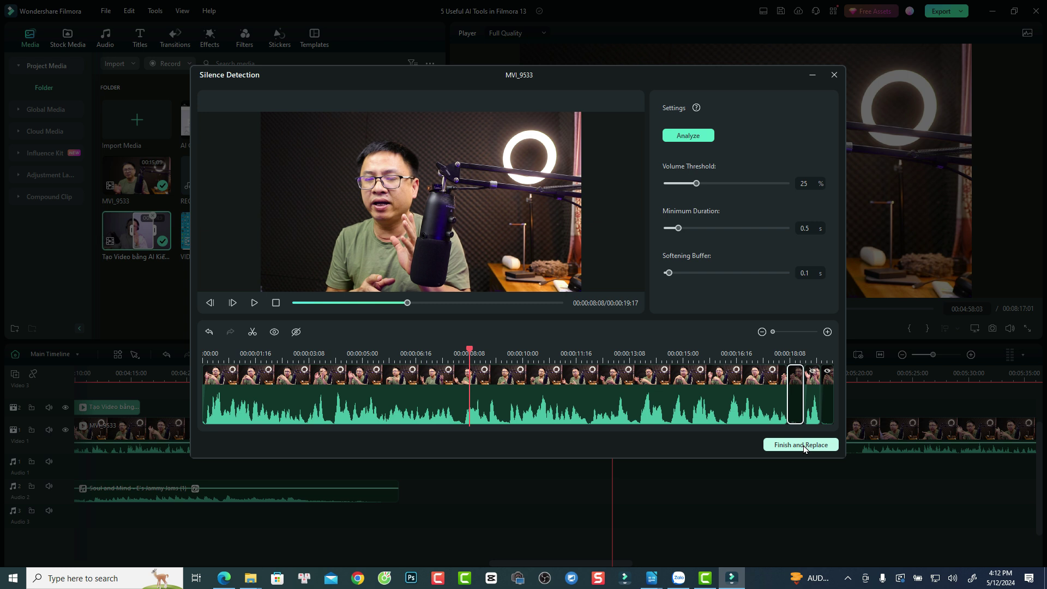
click(836, 78)
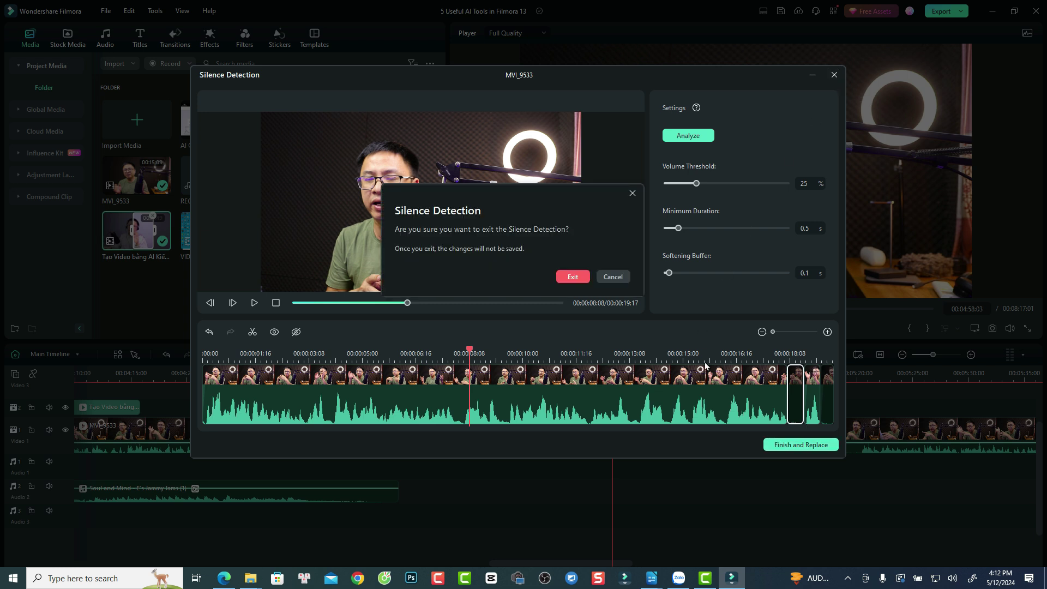